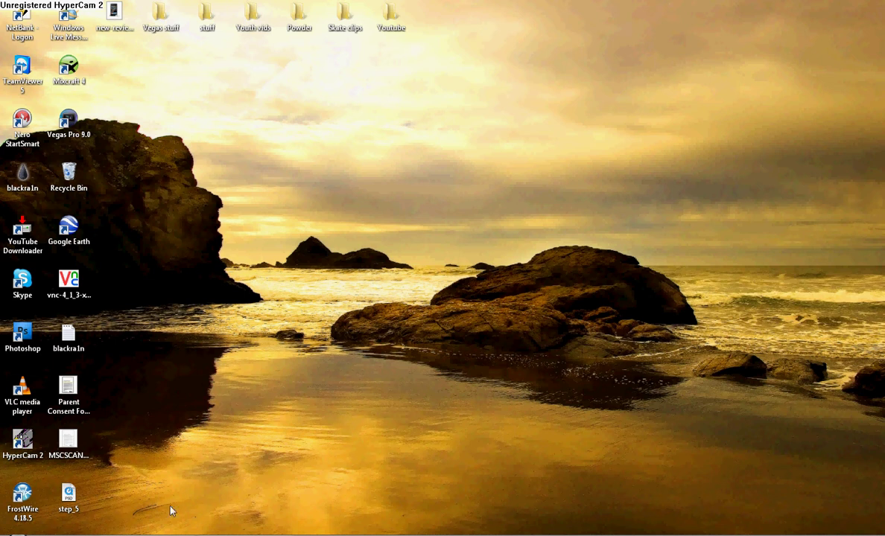
- Open the Windows Start menu to find Vegas Pro 9.0
left_click(5, 531)
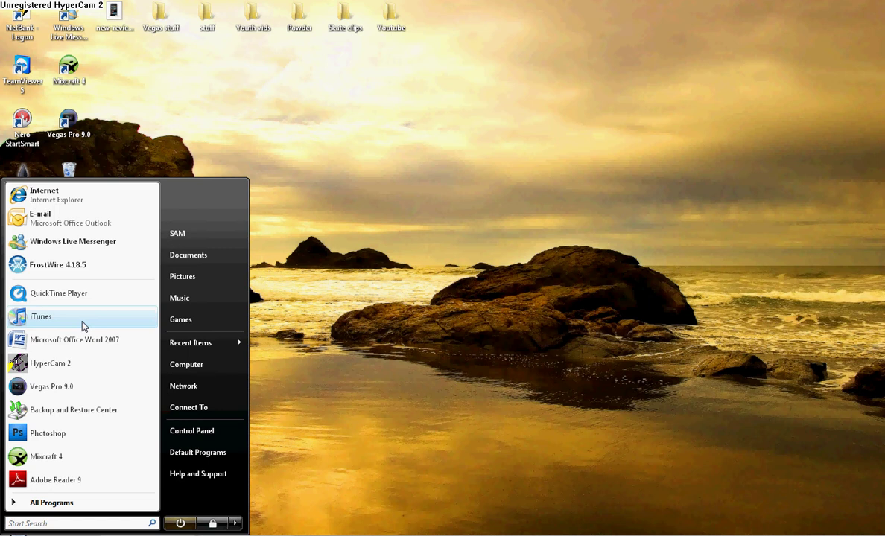
- Launch Vegas Pro 9.0 and bring up File > Open on the stuff folder
left_click(93, 365)
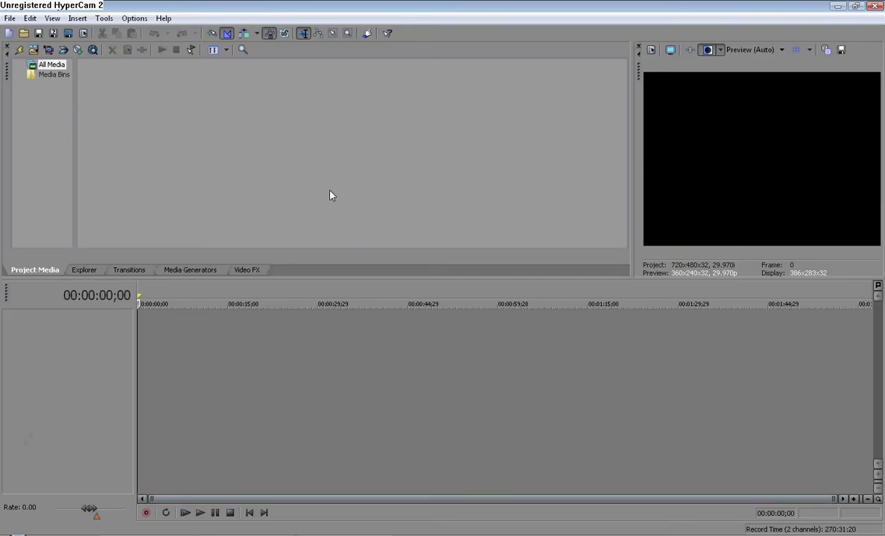
left_click(10, 18)
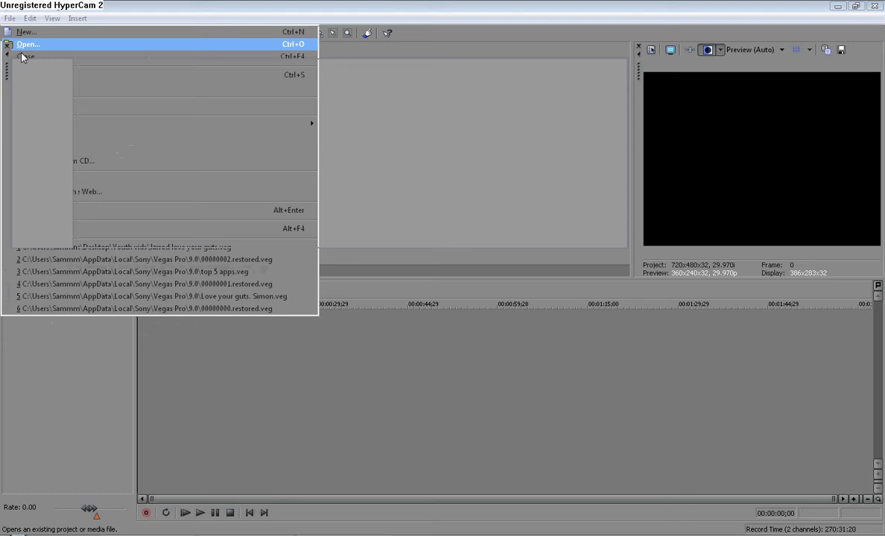
left_click(24, 45)
left_click_drag(353, 99, 358, 234)
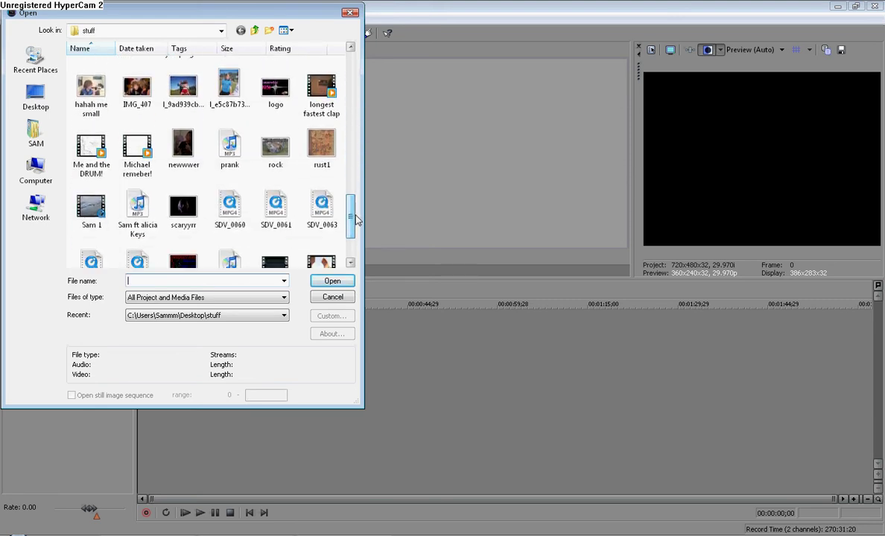
- Add video.mp4 to the timeline and preview it from 00:00:10;25 to 00:00:11;19
double_click(332, 200)
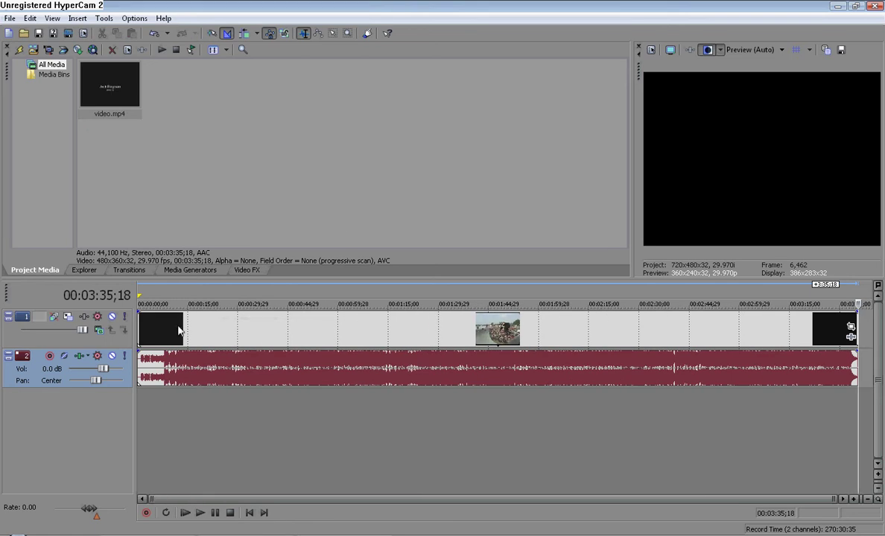
left_click(173, 328)
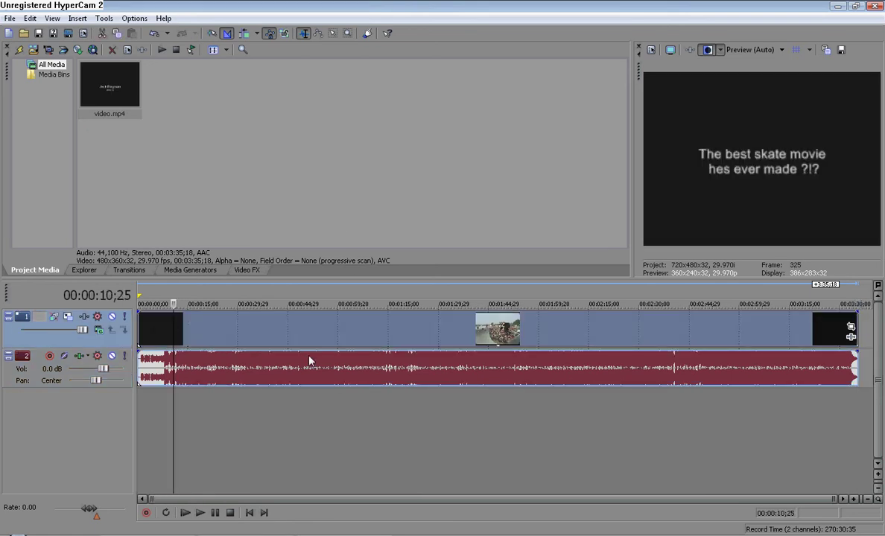
key("space")
key("Return")
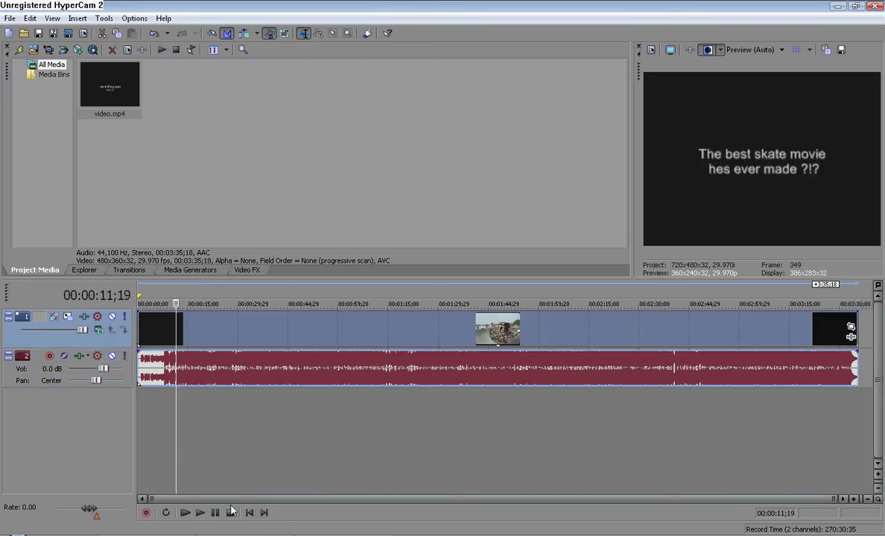
- Check the system volume and park the playhead at 00:01:29;04
left_click(837, 533)
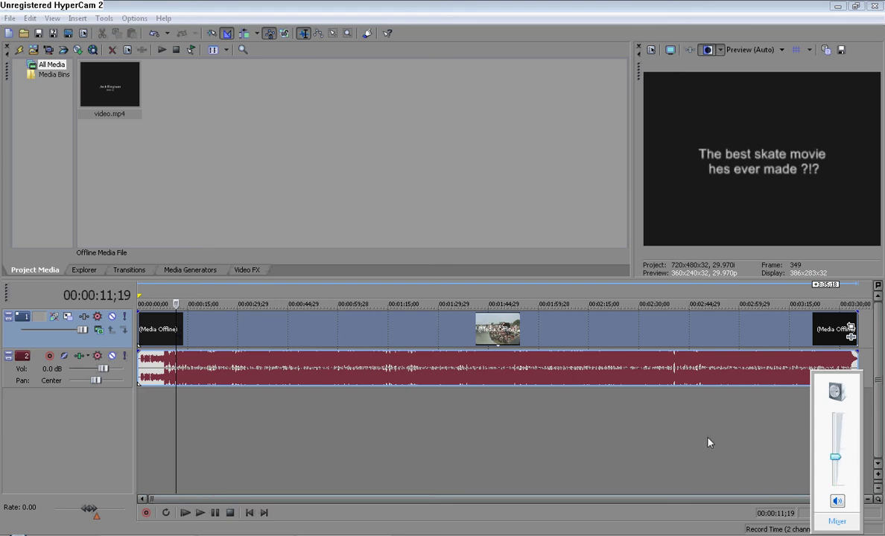
left_click(703, 441)
left_click(264, 513)
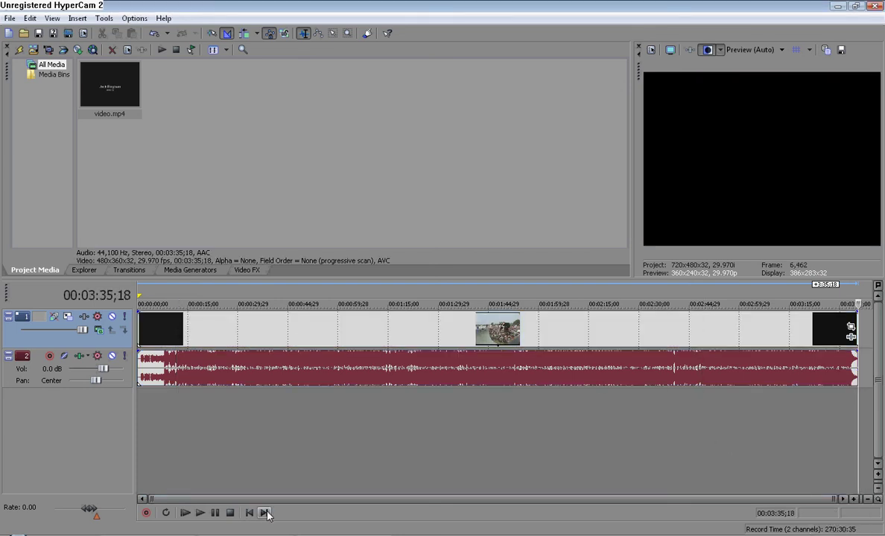
left_click(451, 349)
left_click(530, 335)
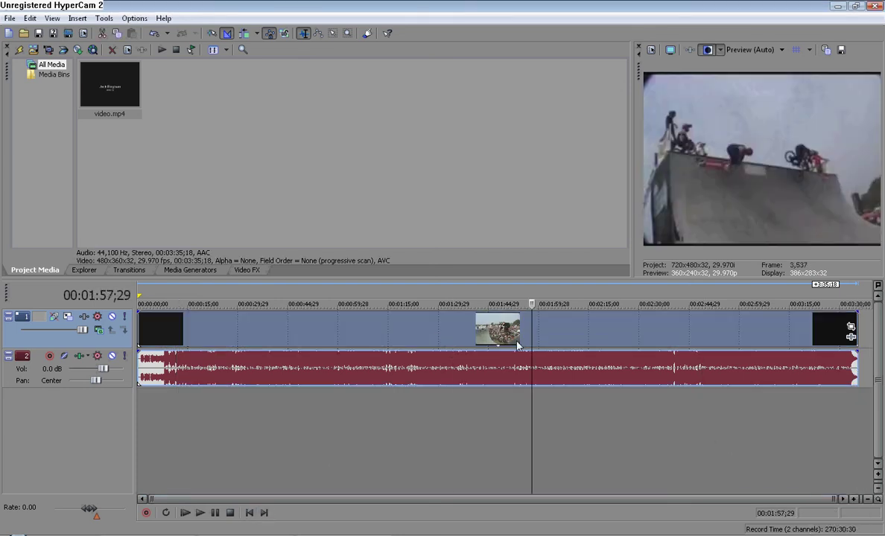
left_click(435, 335)
- Keep only the 00:01:29;04–00:01:50;02 portion and move it to the timeline start
key("s")
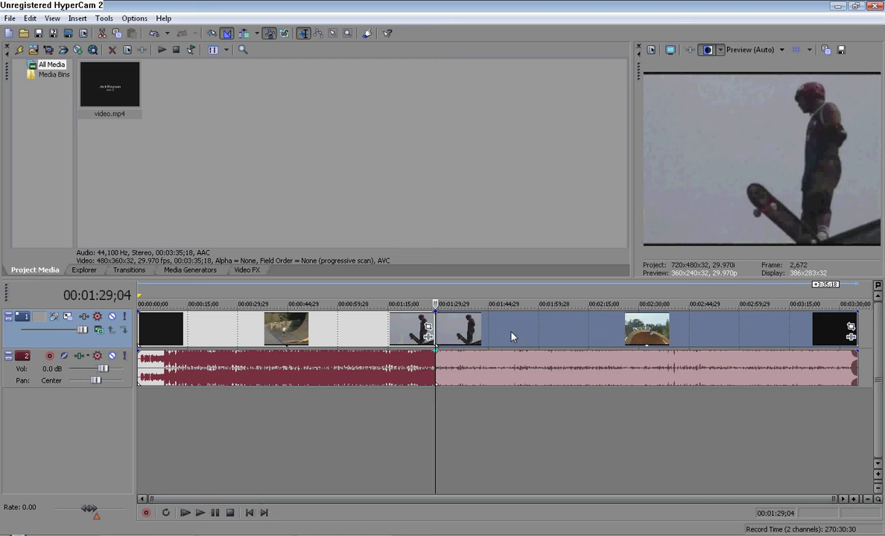
left_click(506, 336)
key("s")
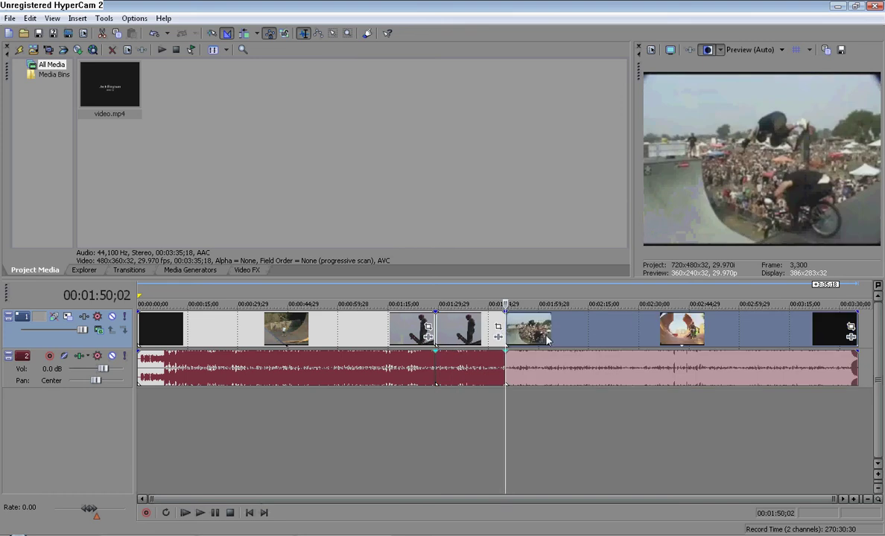
left_click(547, 335)
key("Delete")
left_click(364, 327)
key("Delete")
left_click_drag(446, 325, 149, 325)
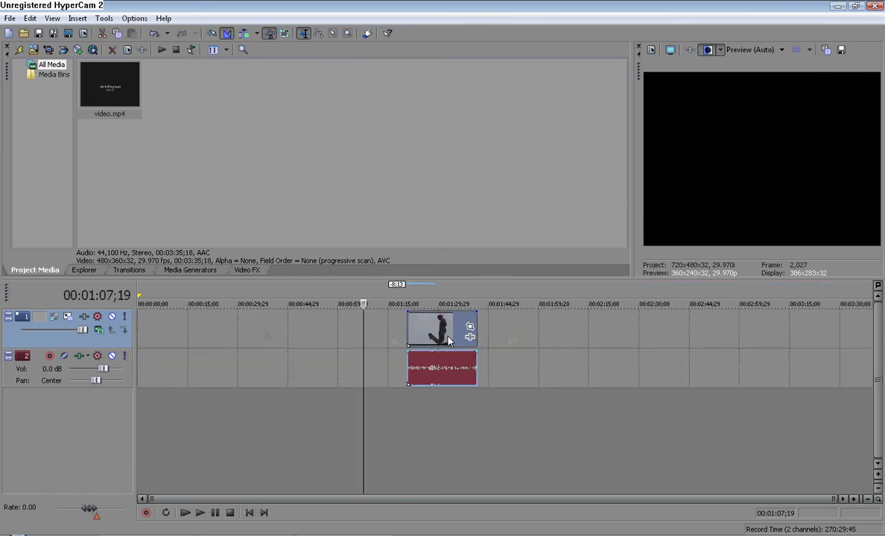
- Play the clip from the start, pause near 00:00:05;01, and delete everything after
key("Home")
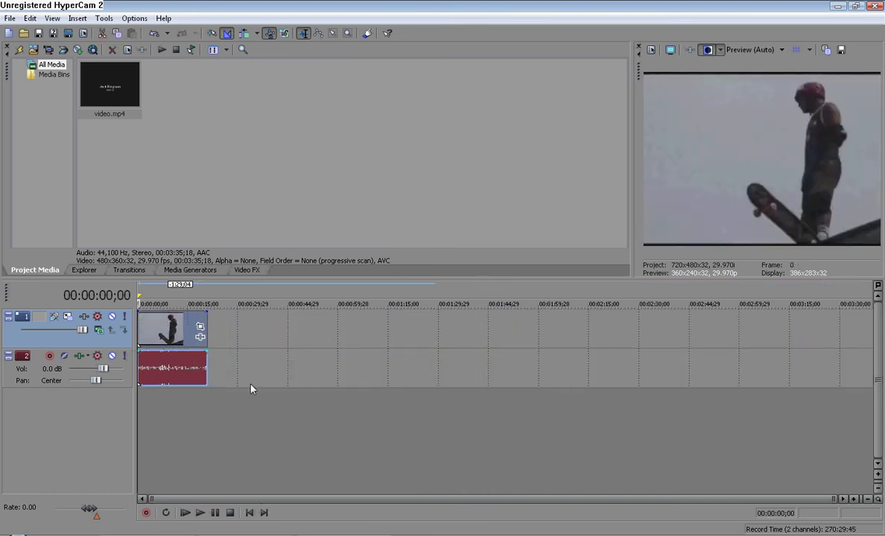
left_click(838, 532)
left_click(459, 358)
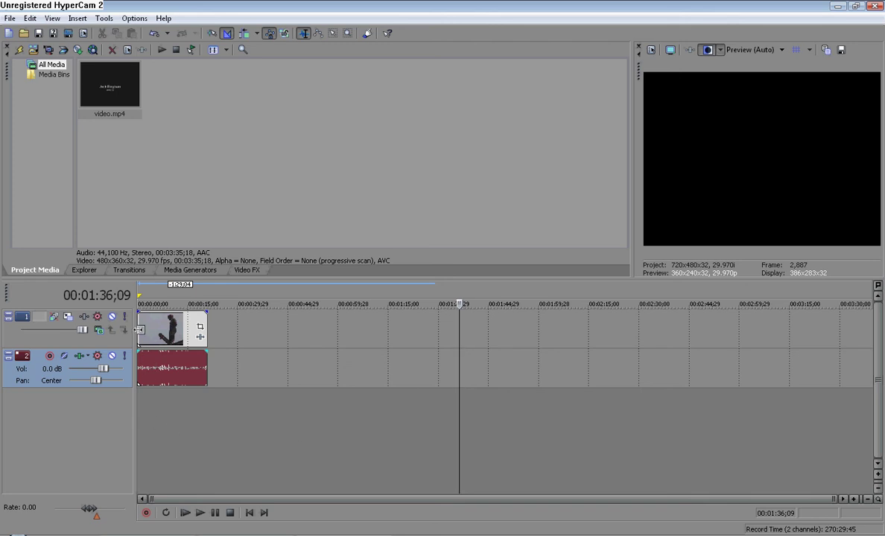
key("Home")
left_click(200, 513)
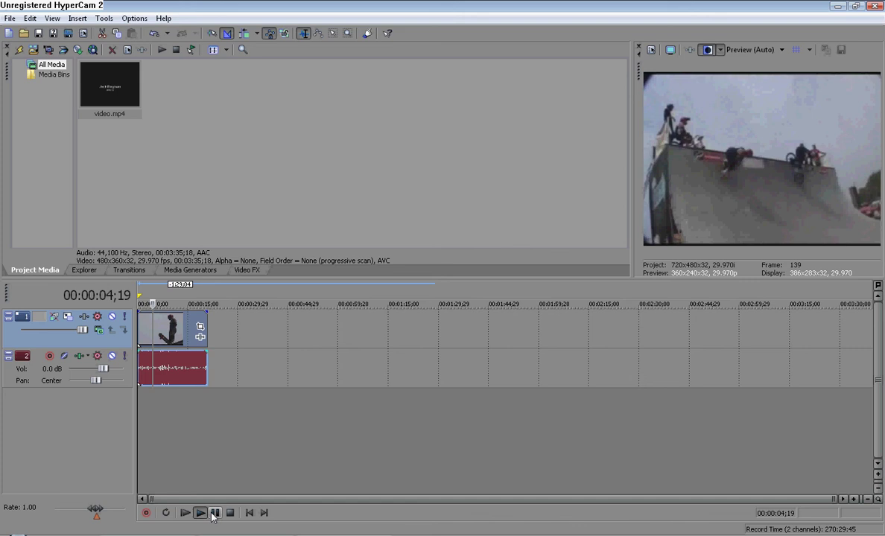
left_click(215, 512)
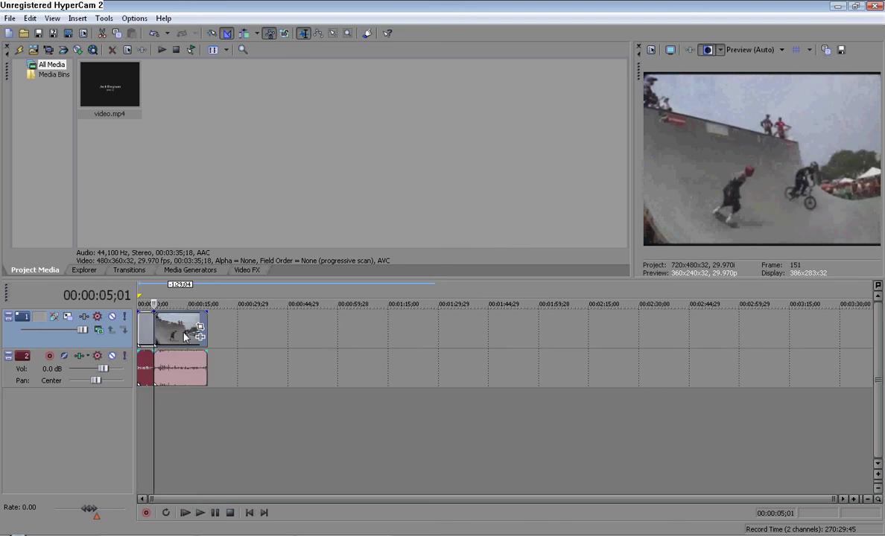
left_click(181, 369)
key("Delete")
scroll(191, 377, "up", 3)
scroll(191, 373, "up", 3)
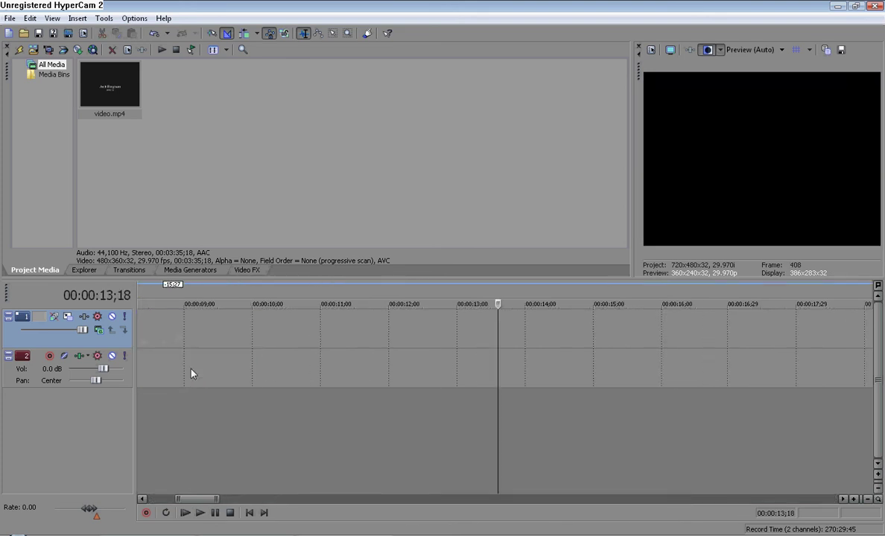
scroll(186, 447, "up", 2)
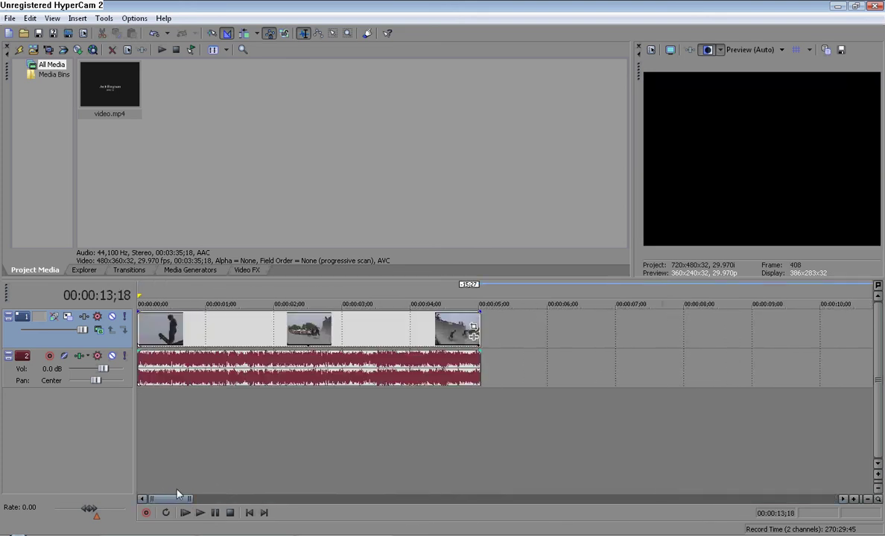
left_click(175, 332)
left_click(143, 330)
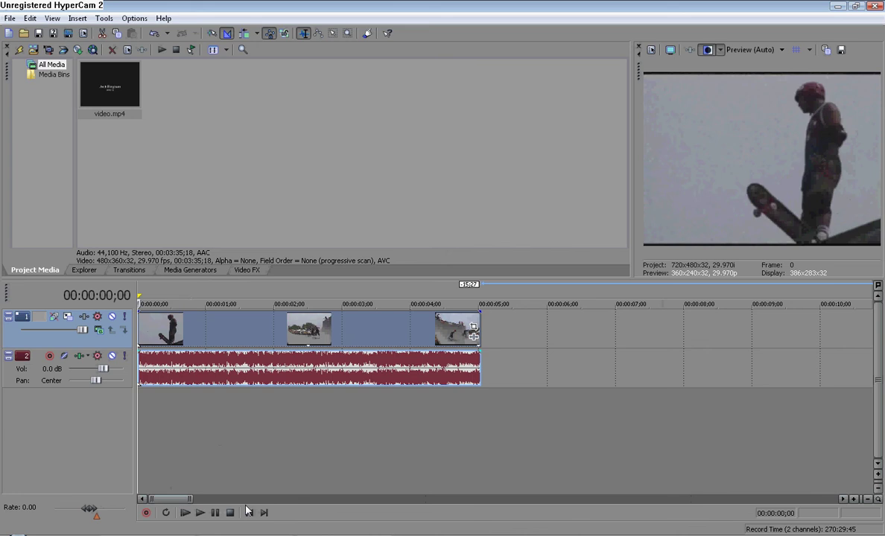
left_click(200, 512)
scroll(261, 459, "down", 2)
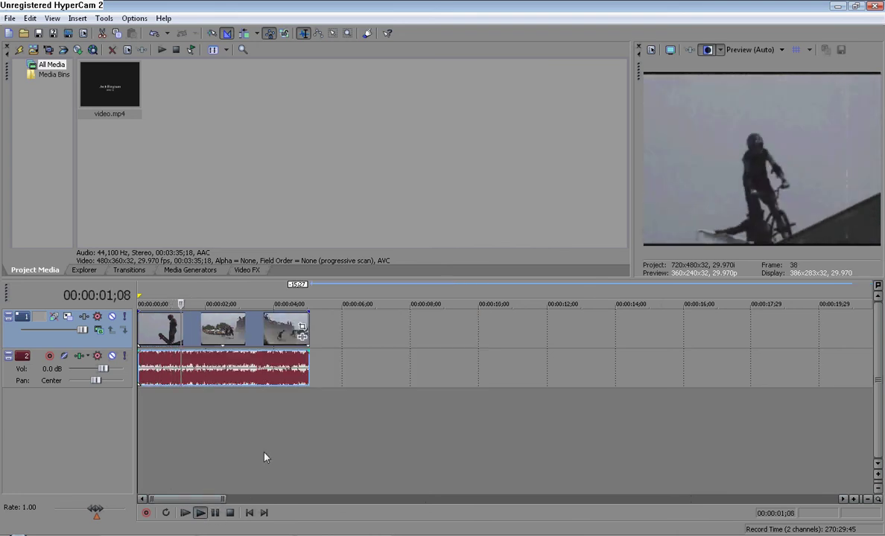
scroll(260, 458, "down", 1)
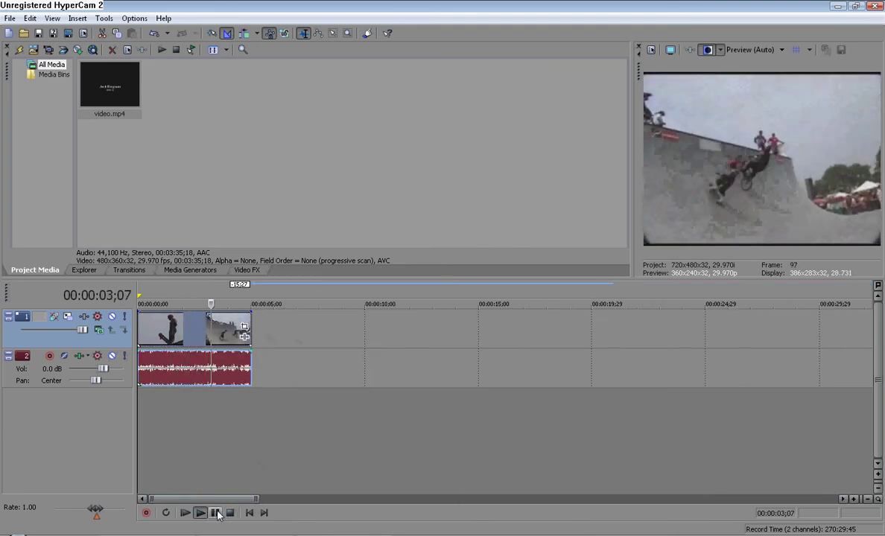
left_click(215, 512)
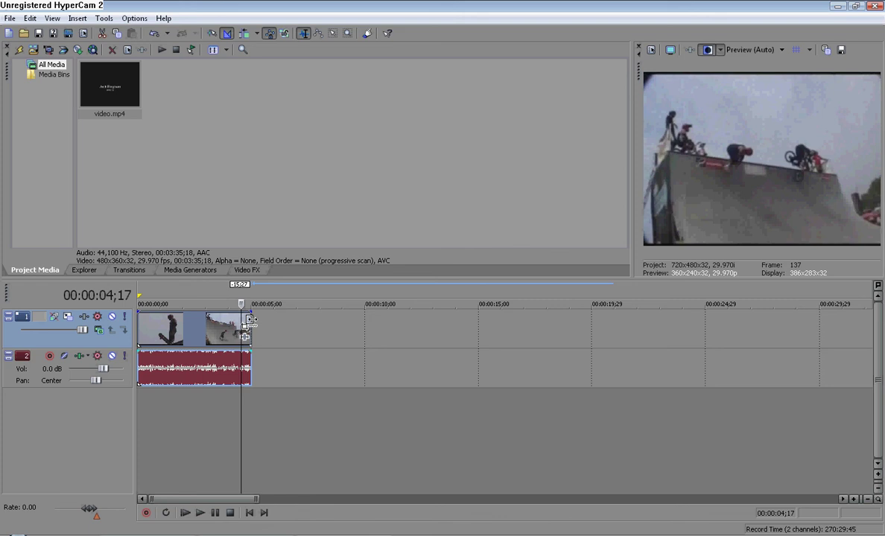
- Ctrl-drag the clip's right edge to about 00:00:20, then preview, stopping at 00:00:10;08
mouse_move(250, 319)
left_mouse_down()
mouse_move(293, 328)
mouse_move(695, 322)
left_mouse_up()
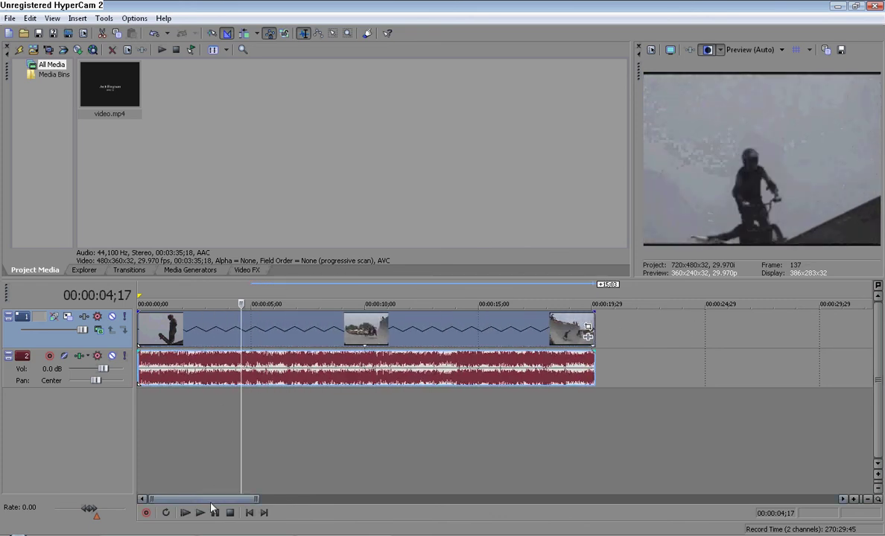
left_click(187, 513)
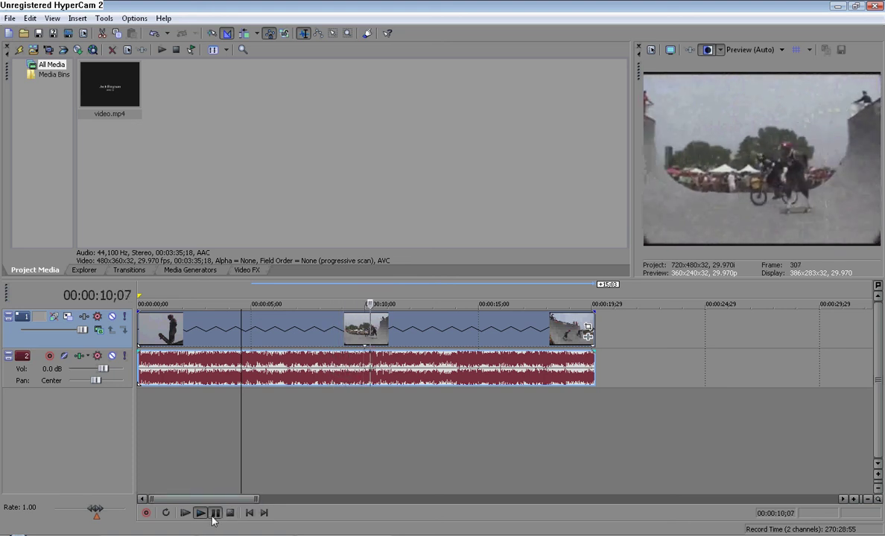
left_click(214, 515)
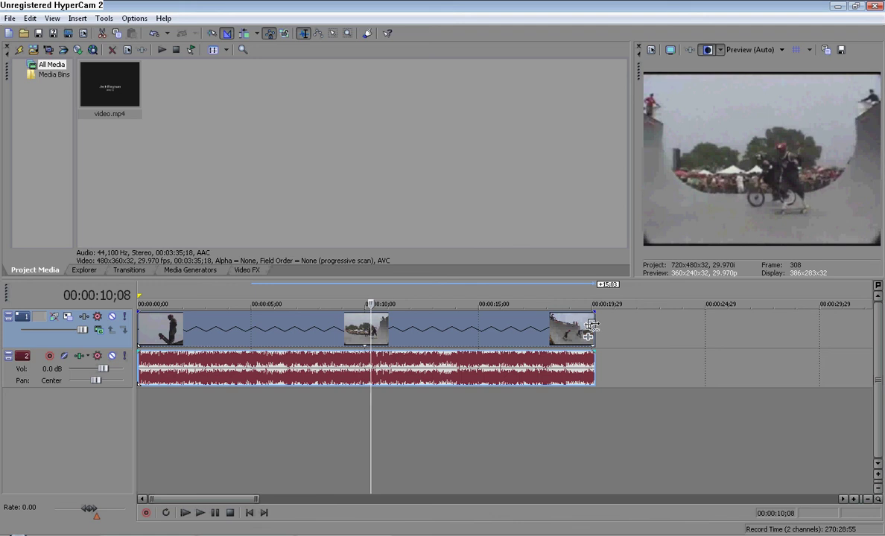
- Squeeze the clip to about one second, preview the fast motion, then undo with Ctrl+Z
mouse_move(591, 326)
left_mouse_down()
mouse_move(403, 320)
mouse_move(163, 330)
left_mouse_up()
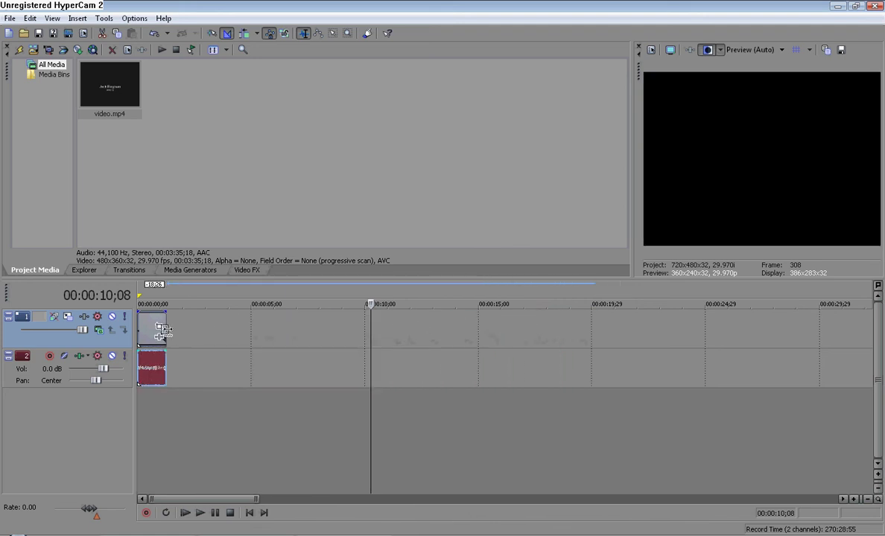
left_click(186, 513)
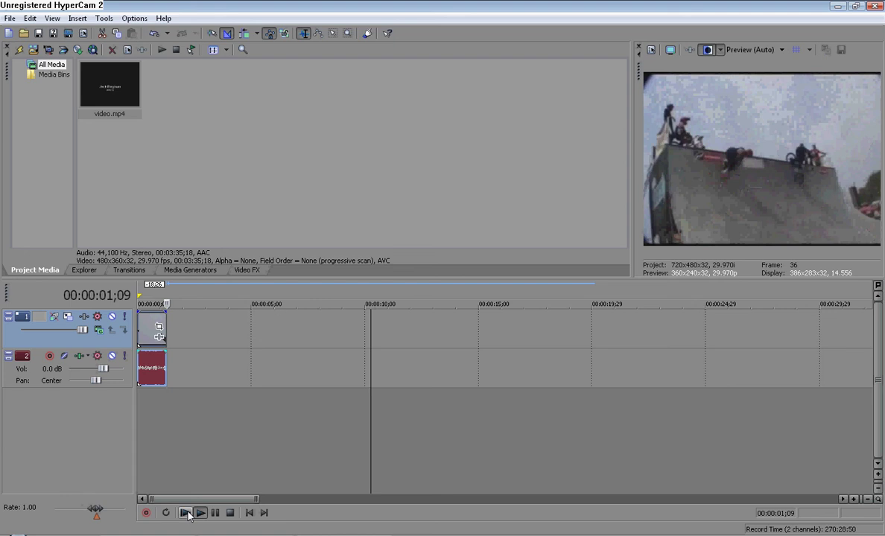
left_click(213, 513)
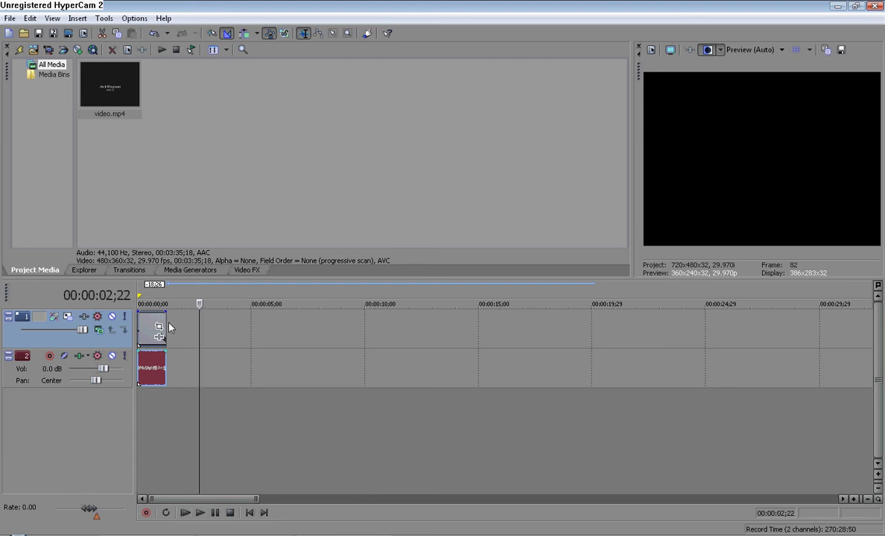
key("ctrl+z")
key("ctrl+z")
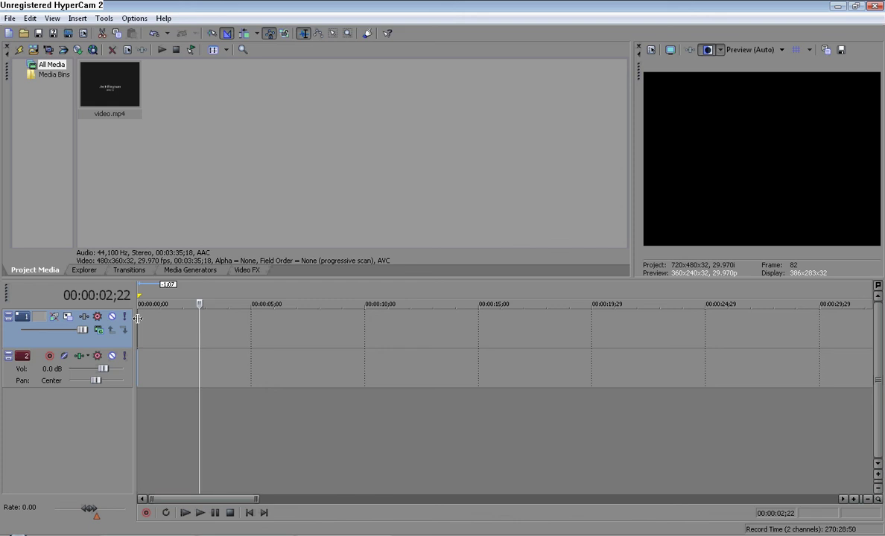
- Widen the track header slightly and stretch the sped-up clip to about 00:00:12
mouse_move(136, 318)
left_mouse_down()
mouse_move(146, 318)
mouse_move(131, 318)
left_mouse_up()
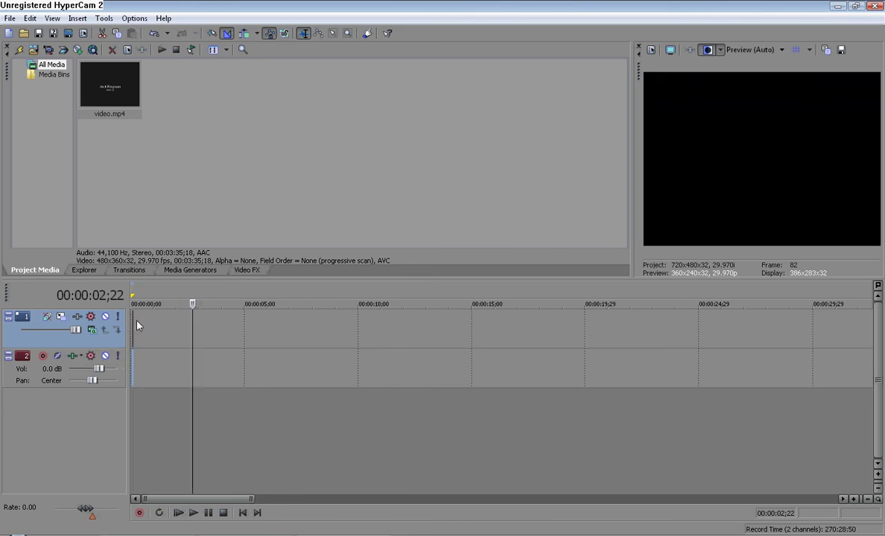
left_click_drag(146, 320, 324, 340)
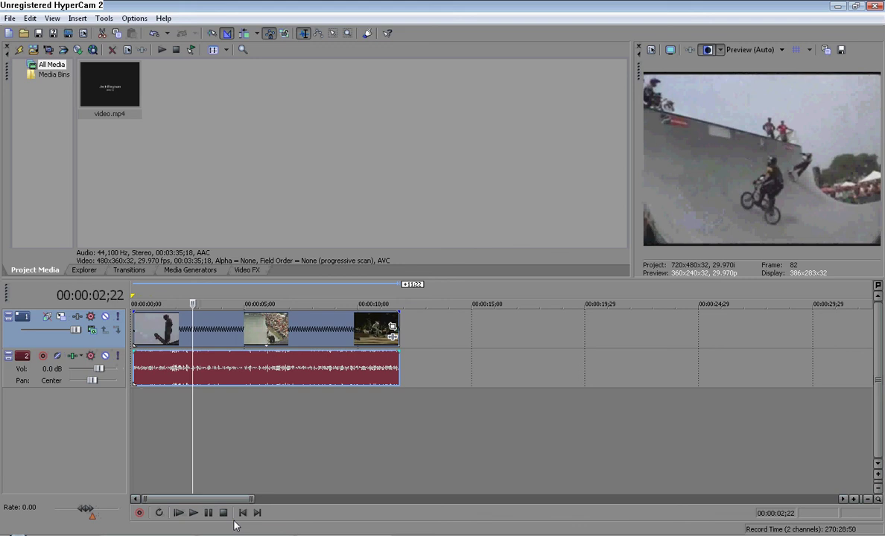